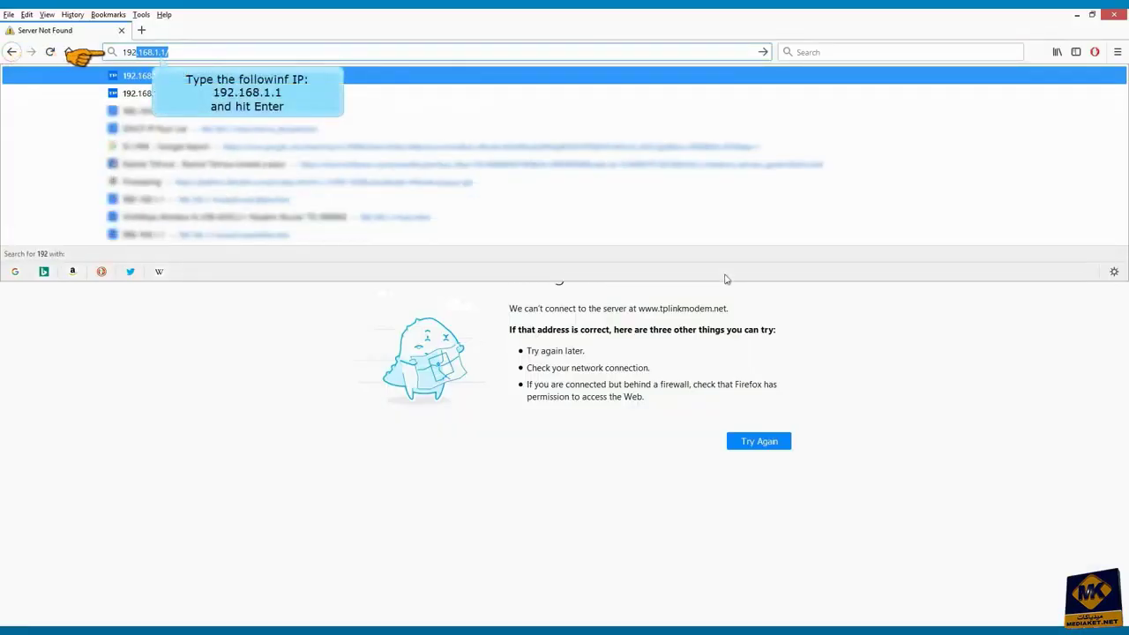
Load the router's admin page and fill in the default administrator username and password
key("Return")
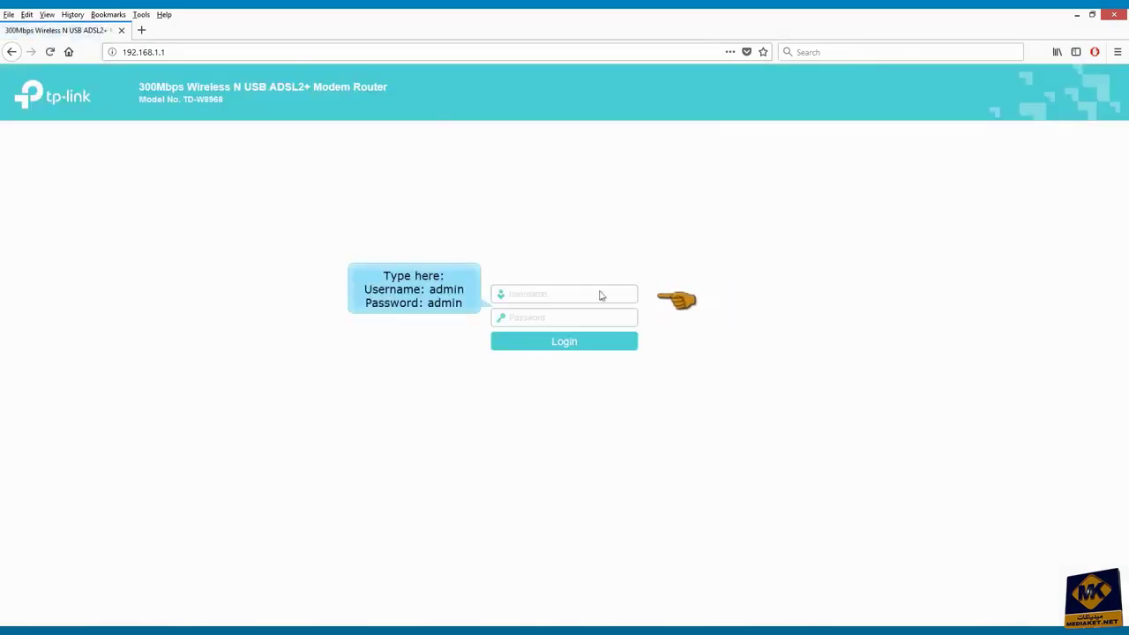
type("admin")
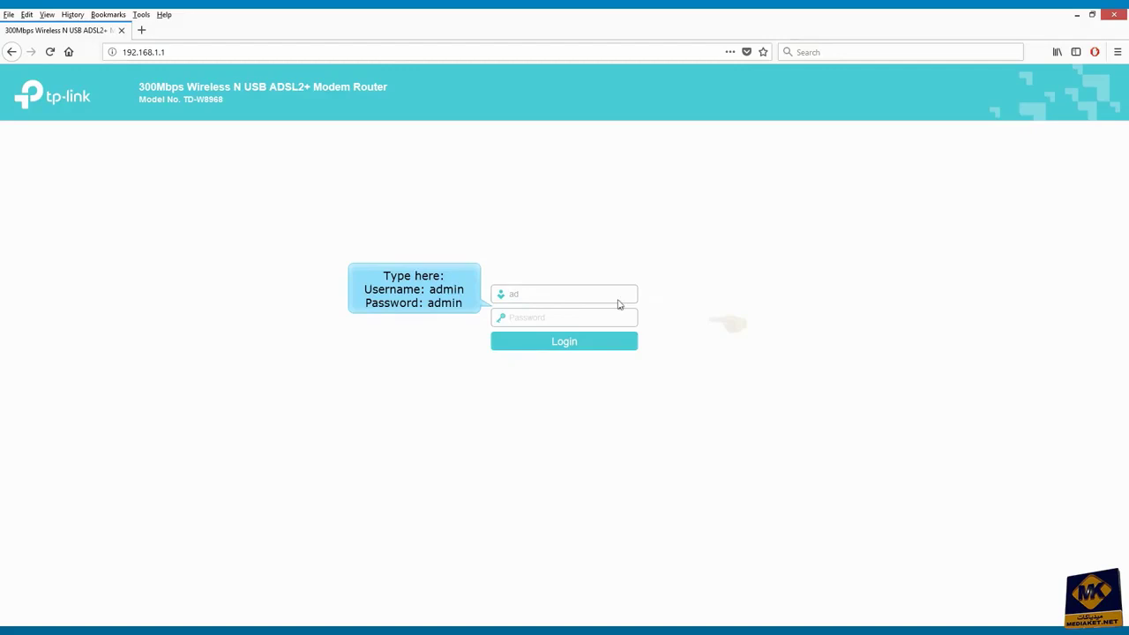
key("Tab")
type("admin")
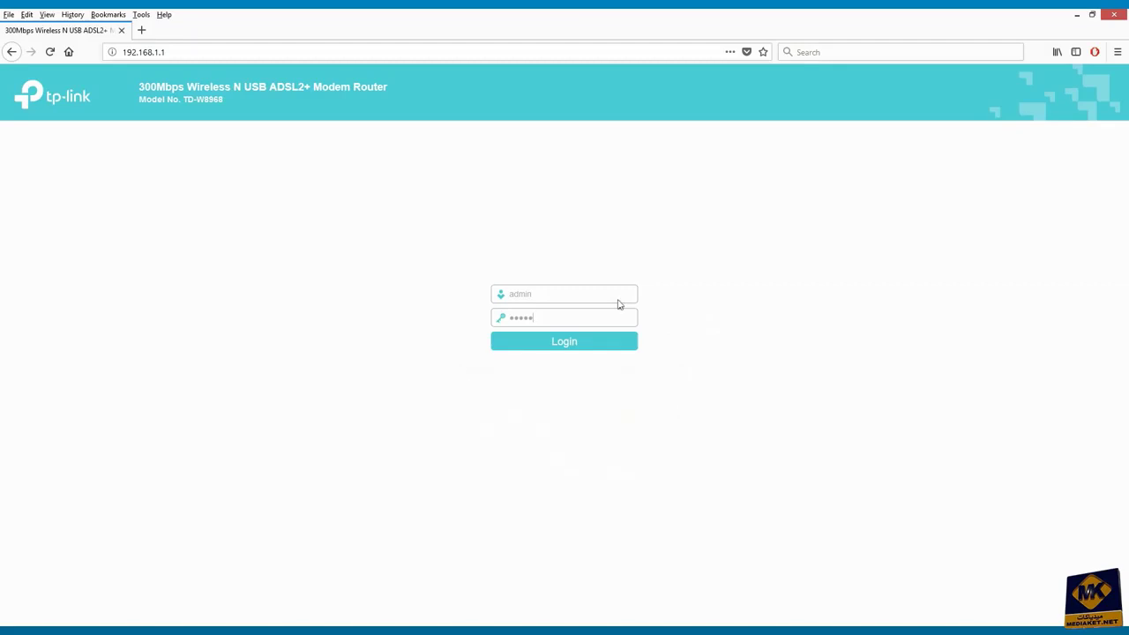
Log in, launch Quick Setup and advance to the operation mode step with ADSL Modem Router Mode
left_click(569, 343)
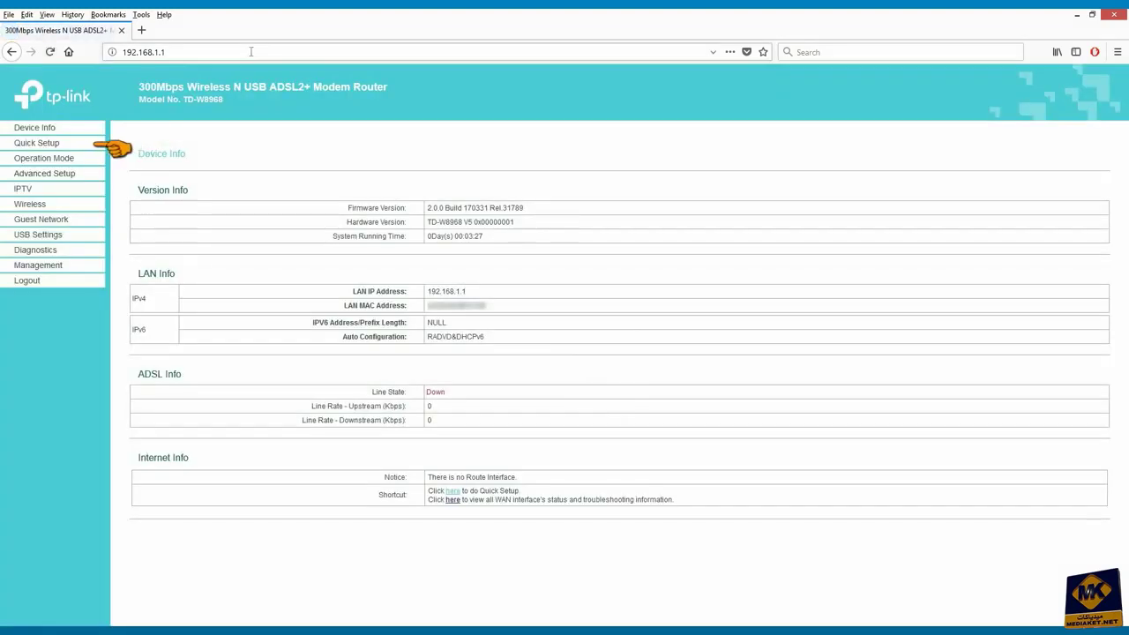
left_click(37, 144)
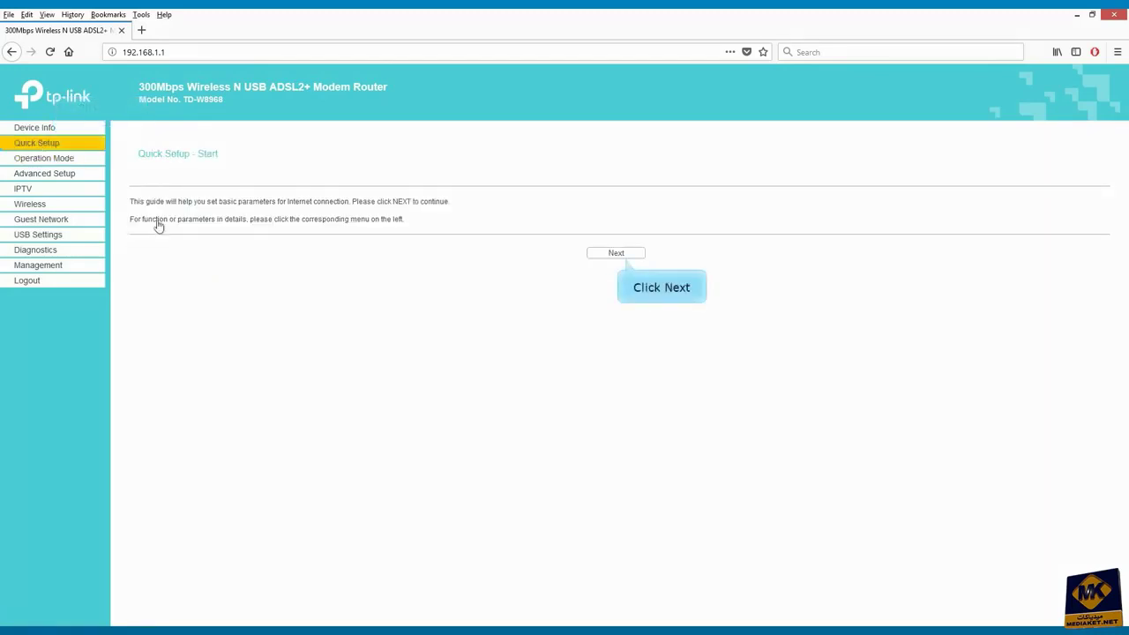
left_click(616, 255)
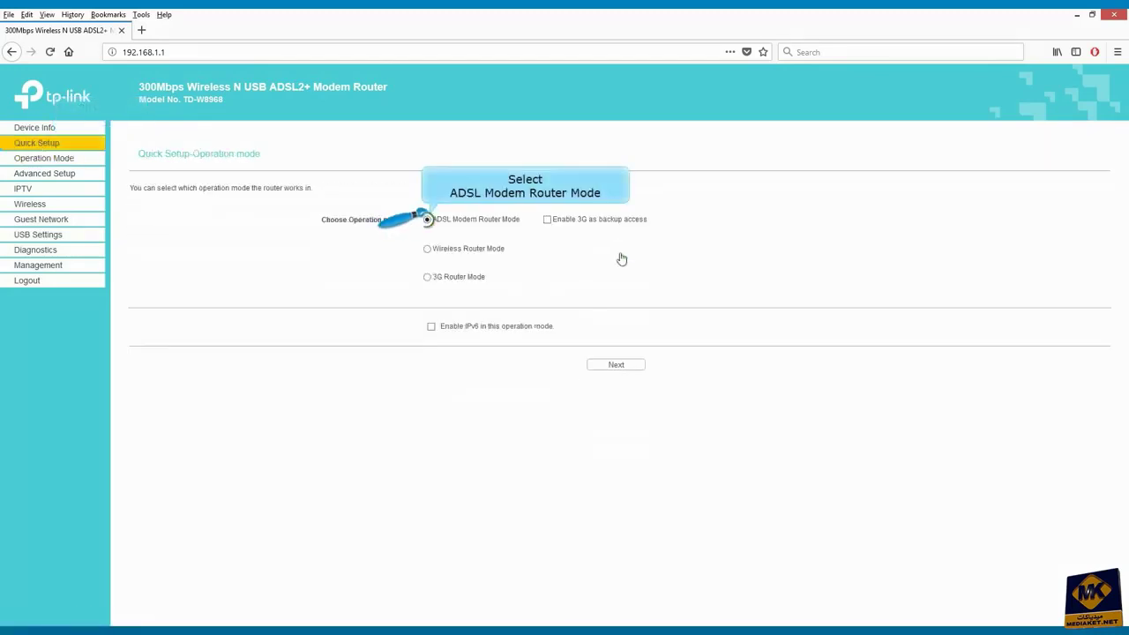
On the WAN configuration step, set both Country and ISP to Other
left_click(614, 365)
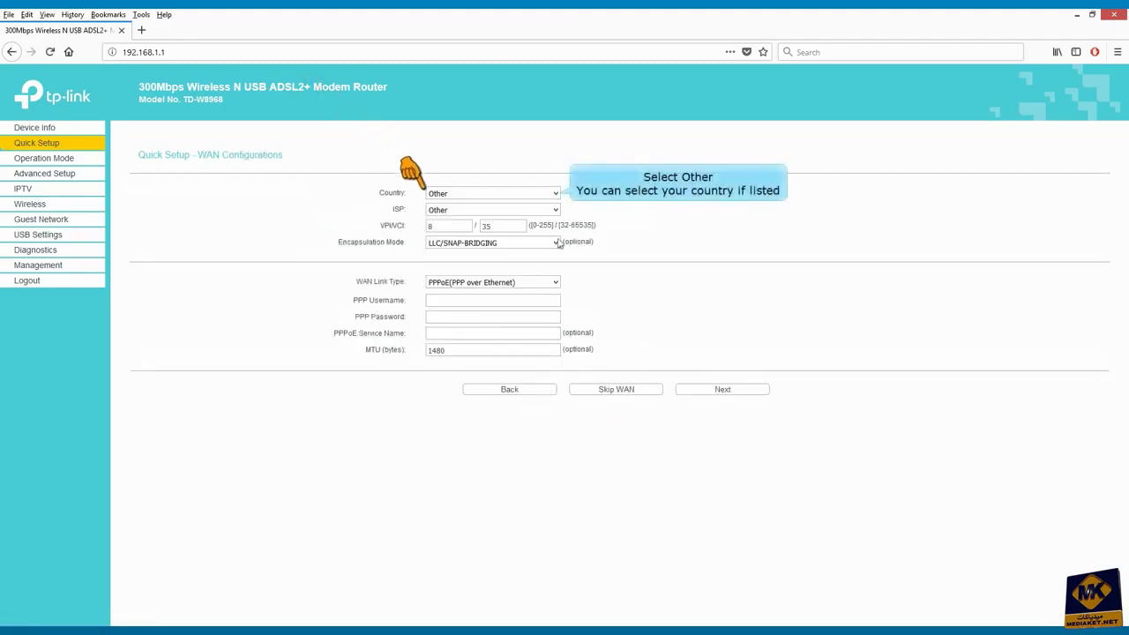
left_click(555, 193)
scroll(548, 451, "up", 10)
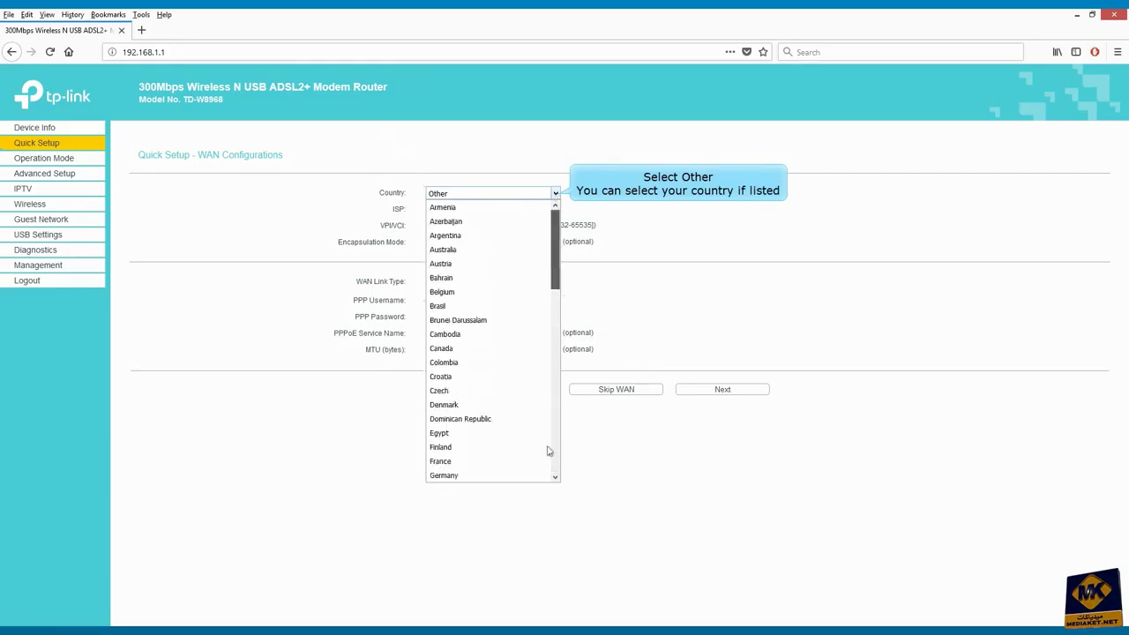
scroll(506, 469, "down", 10)
left_click(456, 474)
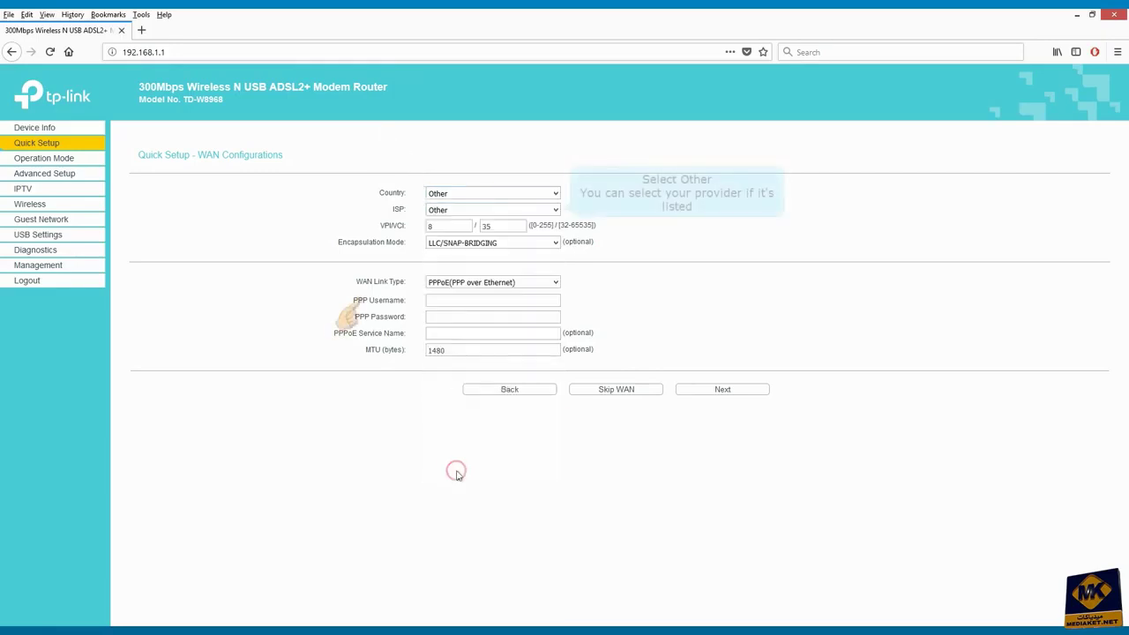
left_click(555, 210)
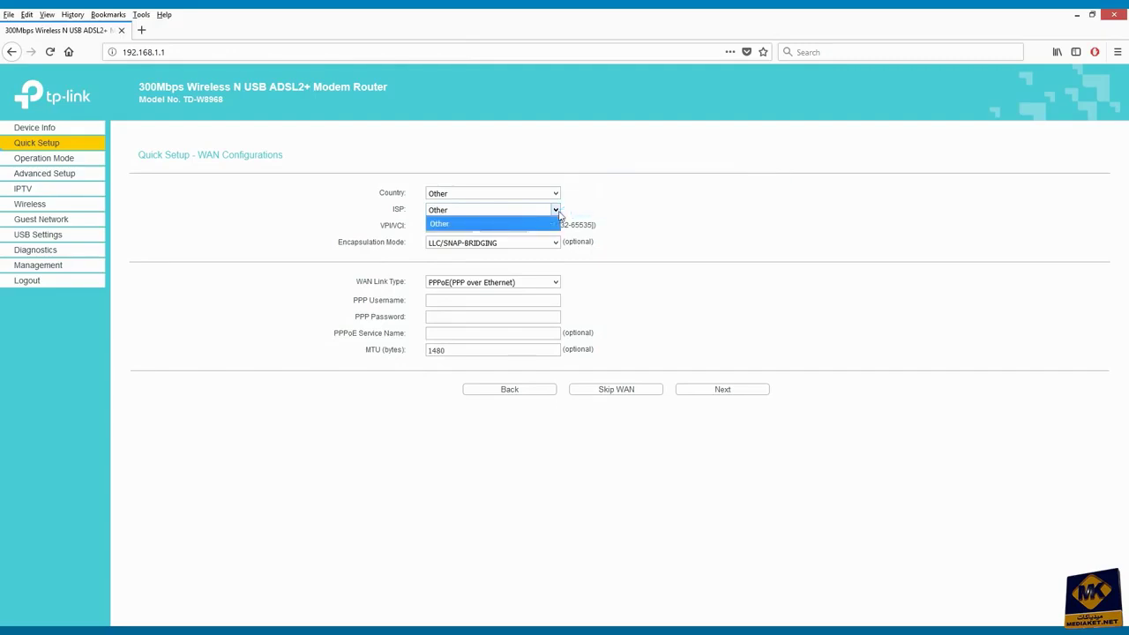
left_click(439, 223)
Enter VPI/VCI 0/38 and keep LLC/SNAP-BRIDGING as the encapsulation mode
left_click(454, 227)
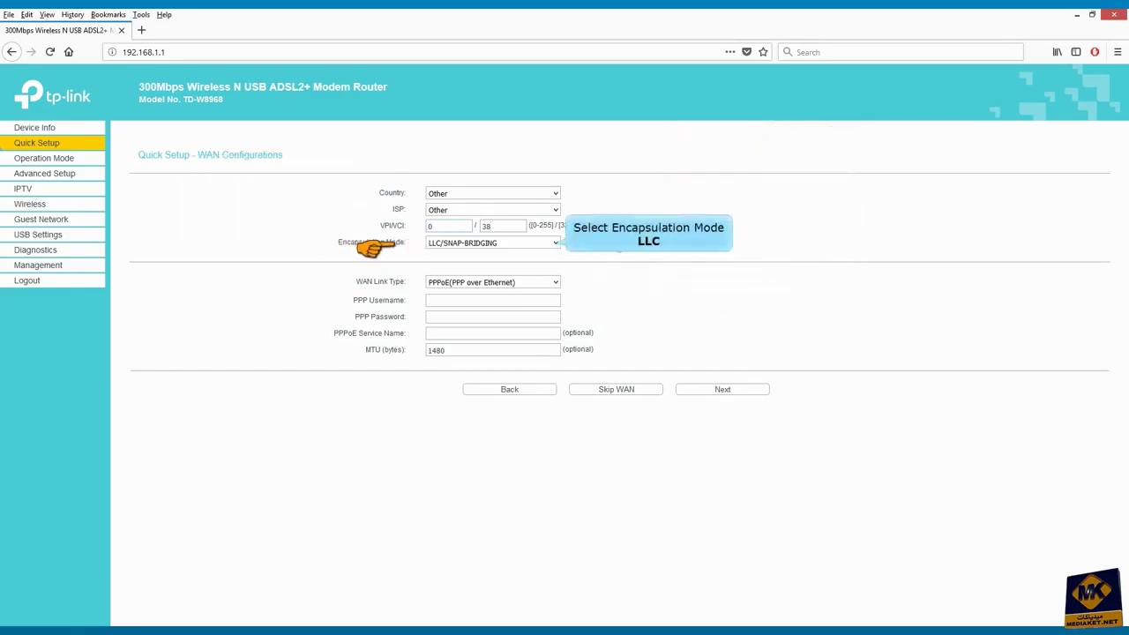
left_click(554, 242)
left_click(479, 254)
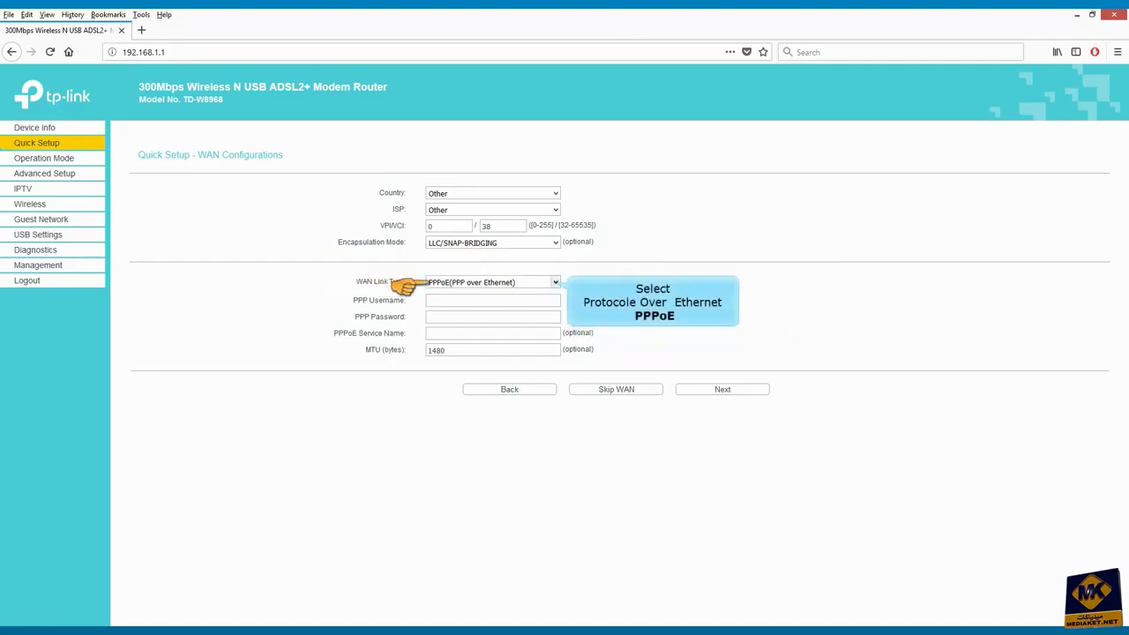
left_click(555, 282)
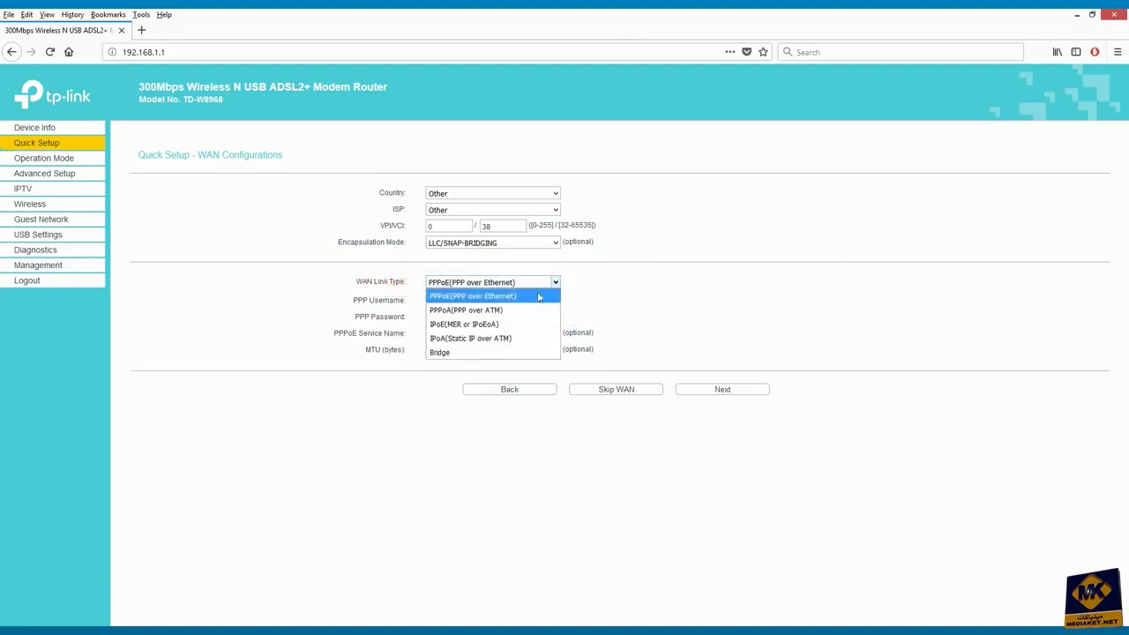
Choose PPPoE as the WAN link type, enter the ISP's PPP username and password, and continue
left_click(481, 299)
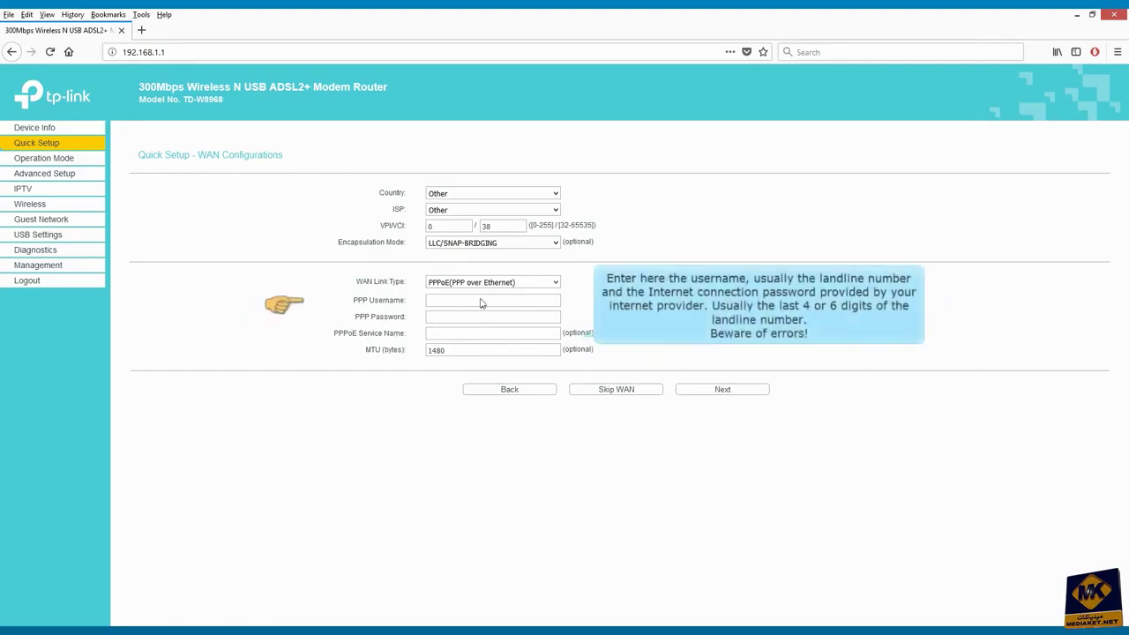
left_click(459, 301)
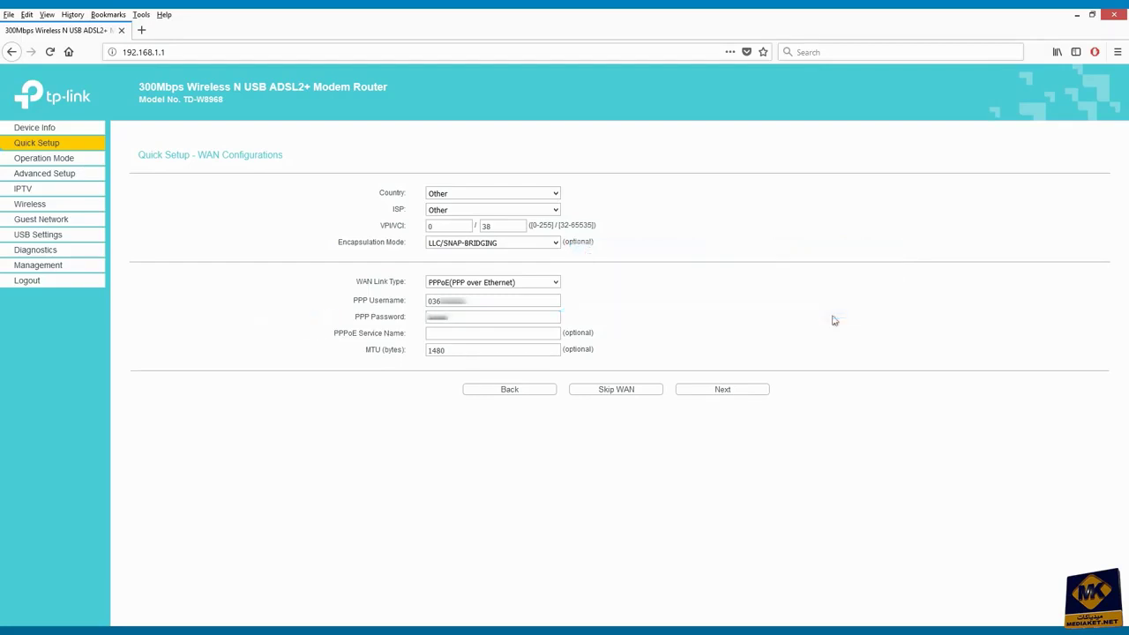
left_click(723, 390)
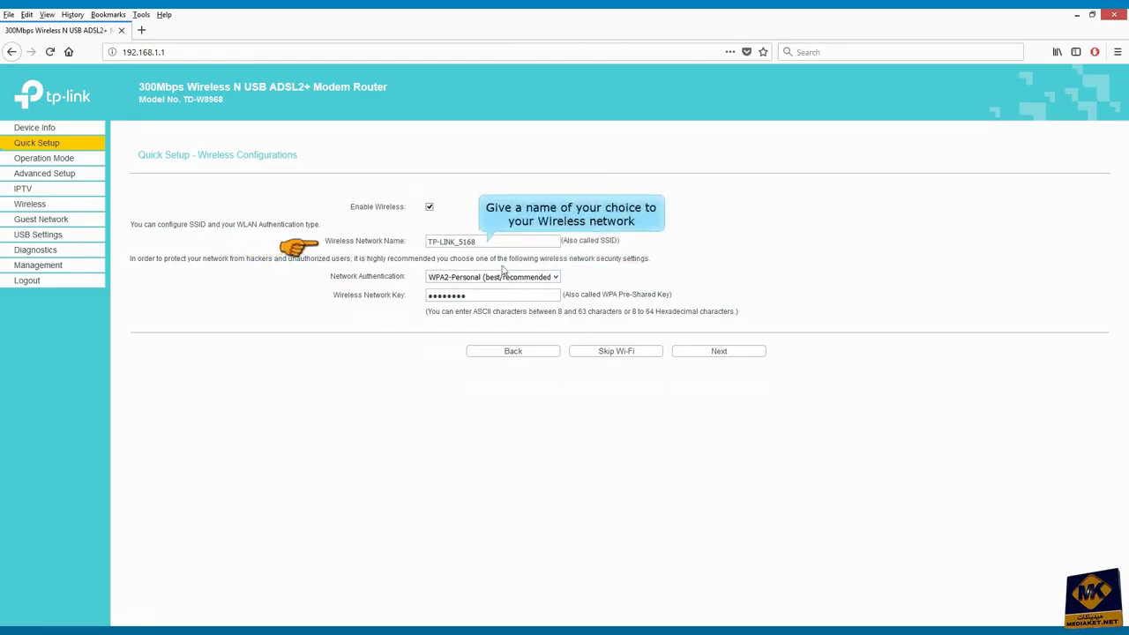
Rename the Wi-Fi to KT_WL and secure it with Mixed WPA2/WPA-PSK Personal and a new network key
key("Tab")
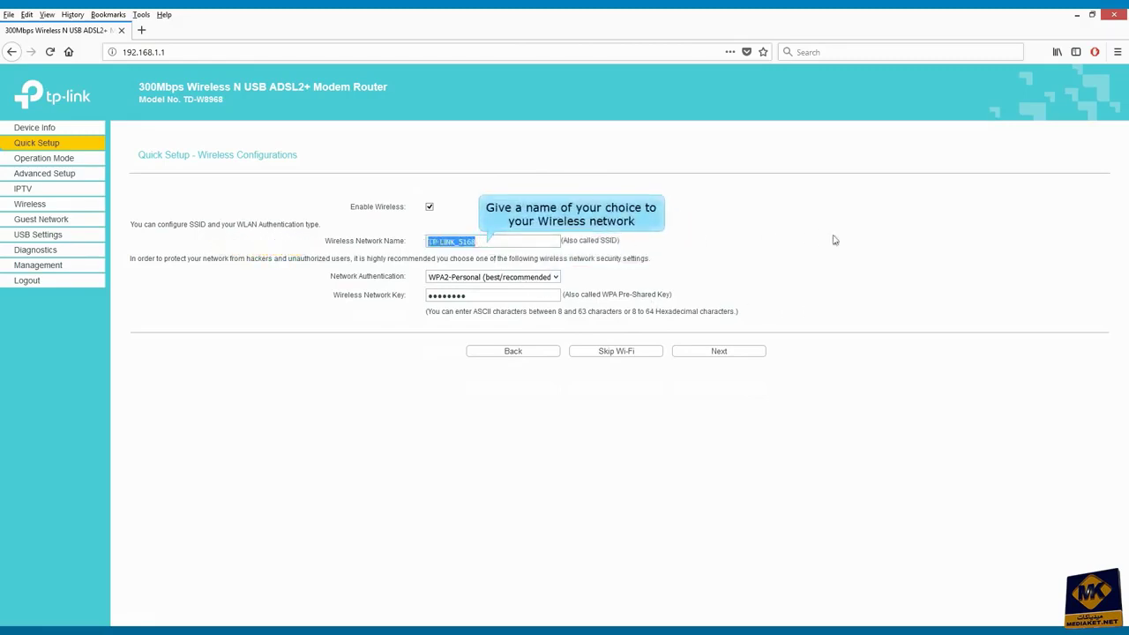
type("KT_WL")
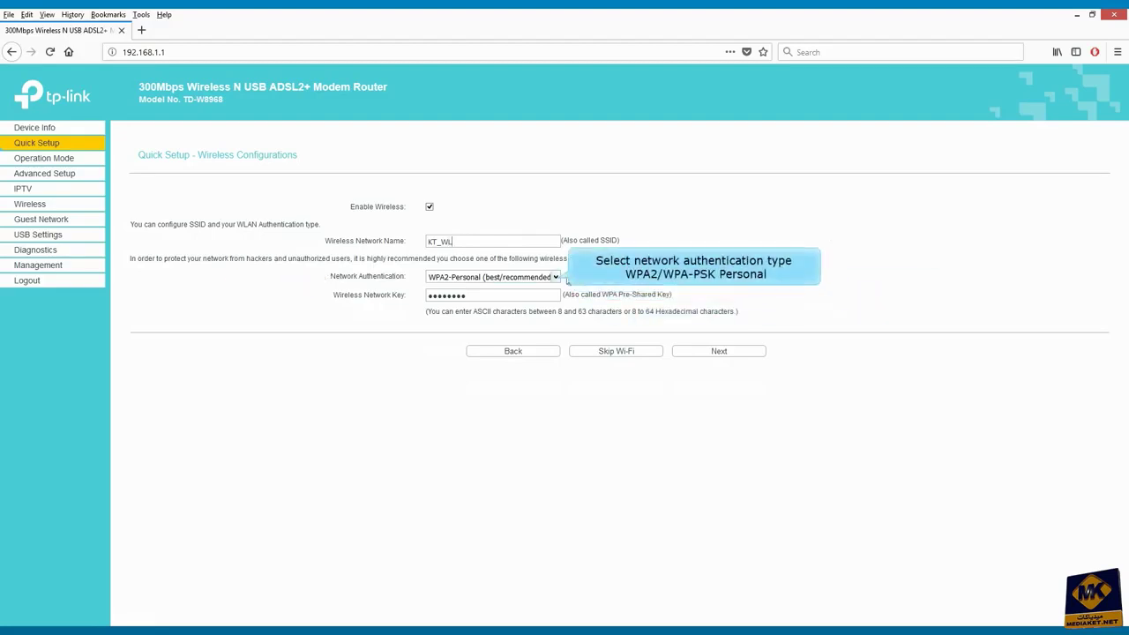
left_click(554, 278)
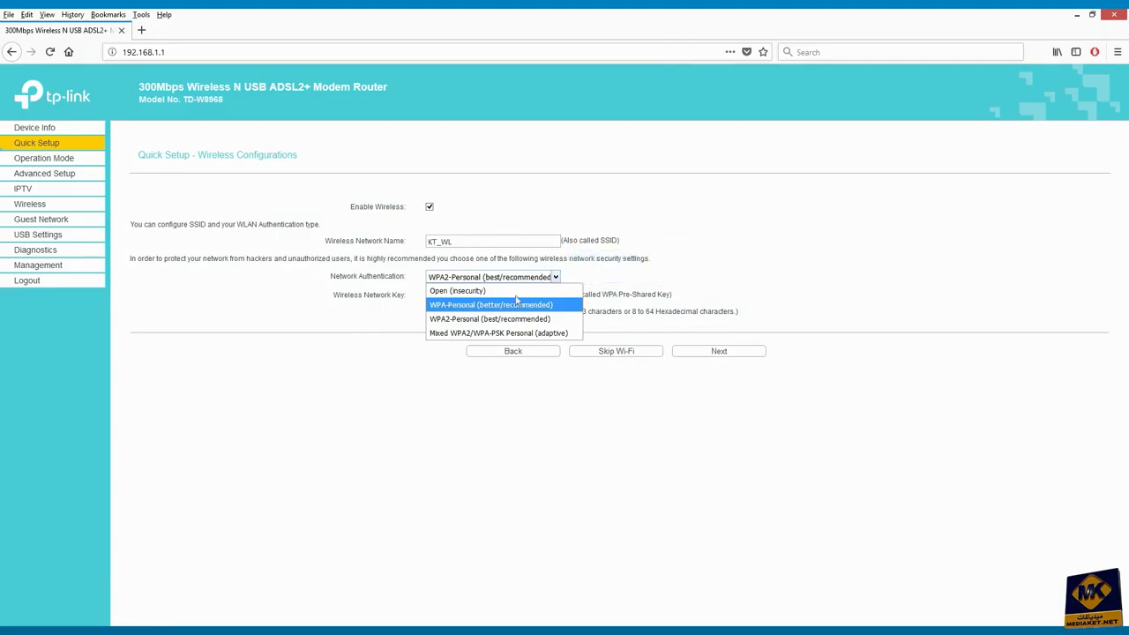
left_click(497, 333)
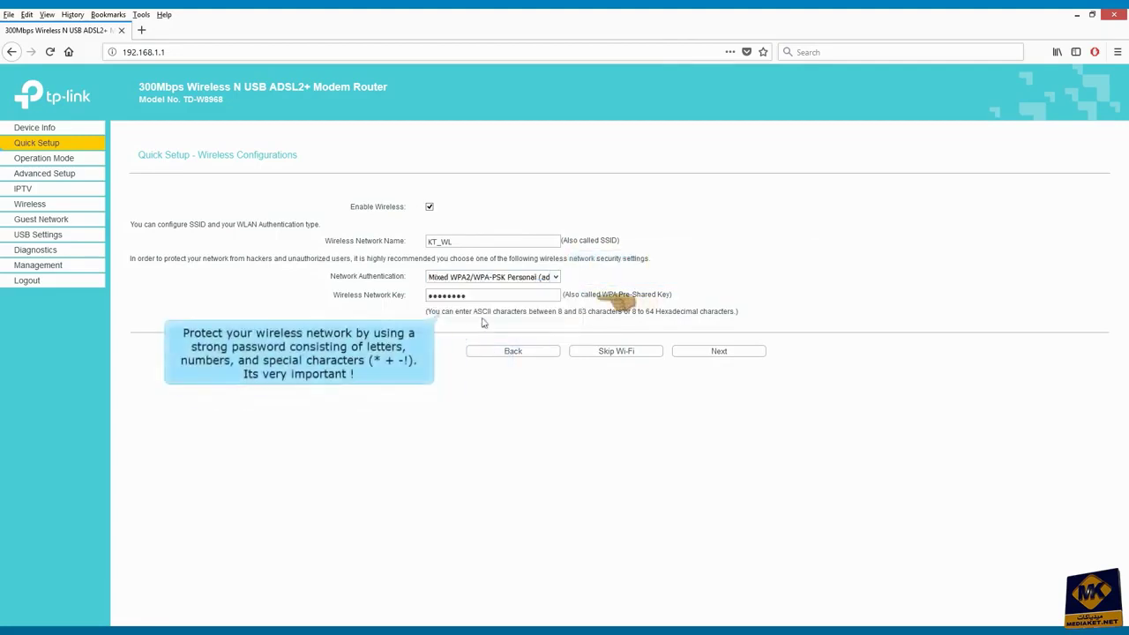
double_click(481, 295)
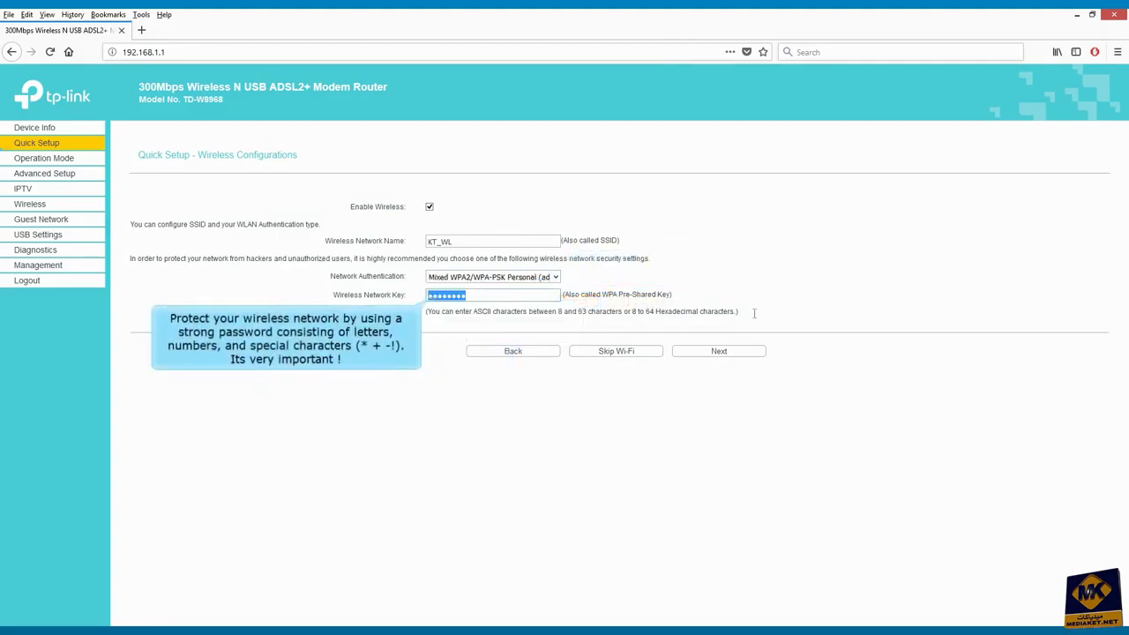
type("aa")
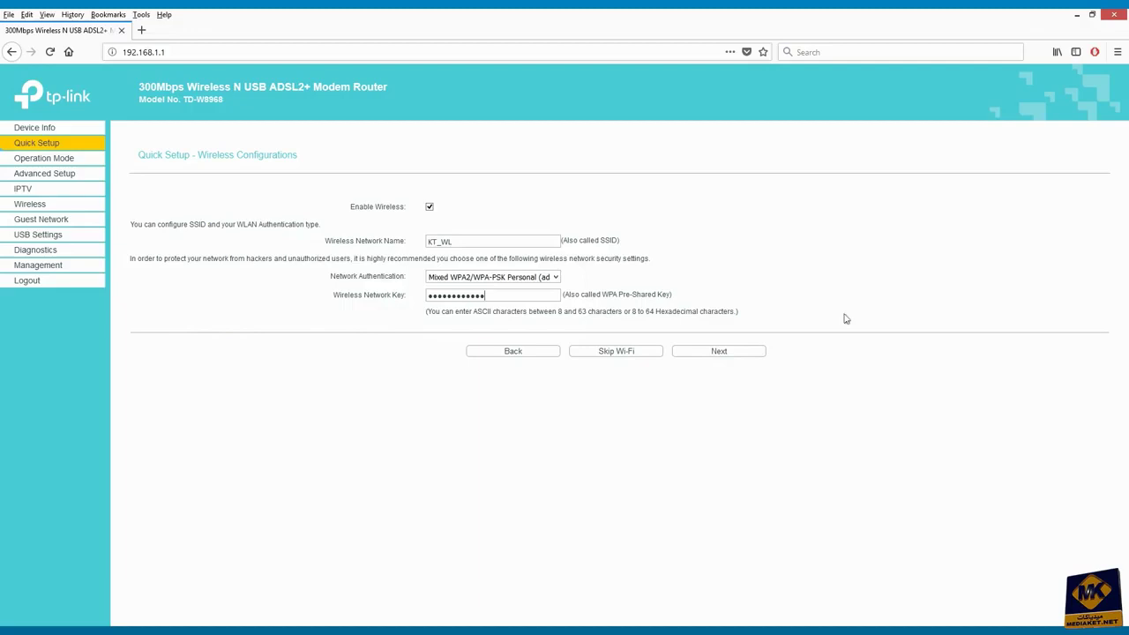
left_click(721, 351)
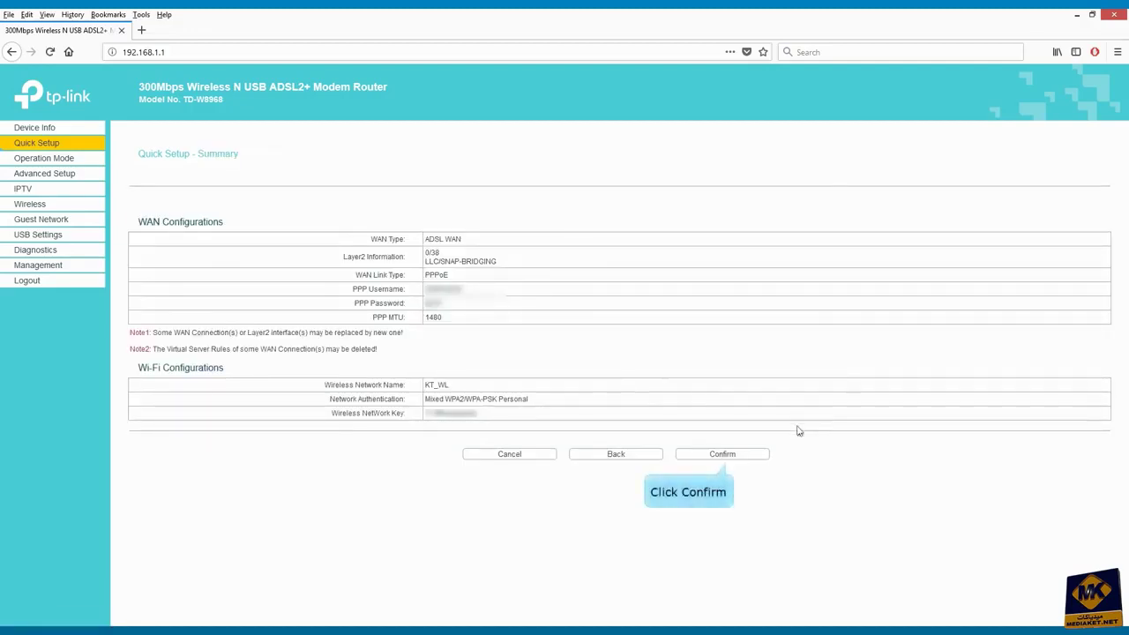
Confirm the Quick Setup summary to apply the PPPoE and KT_WL wireless settings
left_click(728, 458)
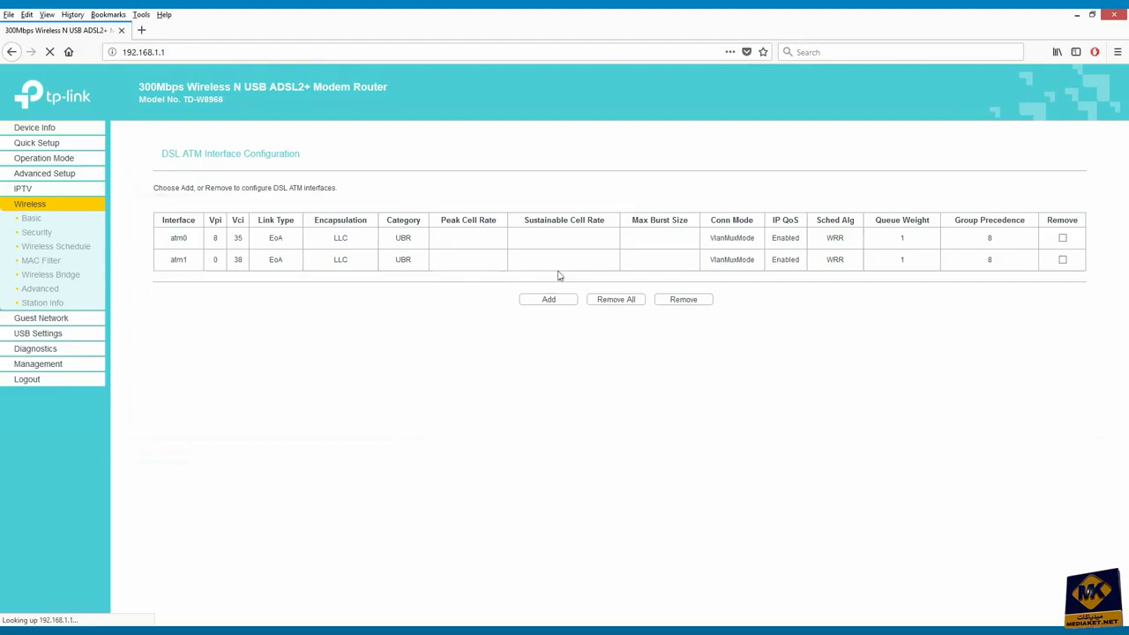
On the Wireless Security page, set Enable WPS to Disabled
left_click(40, 233)
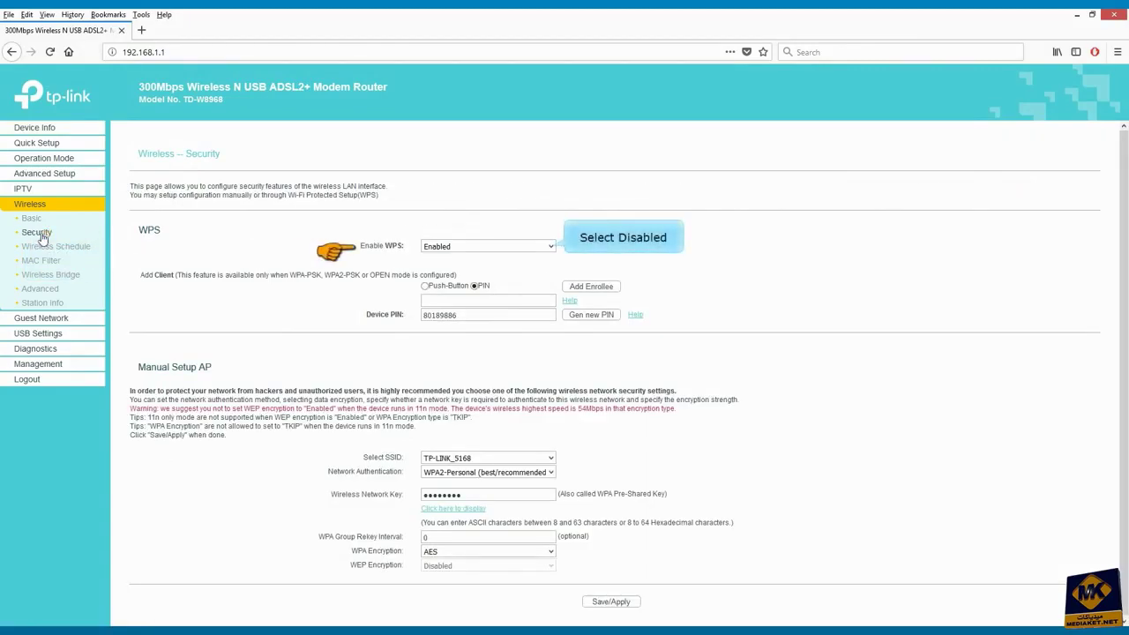
left_click(550, 246)
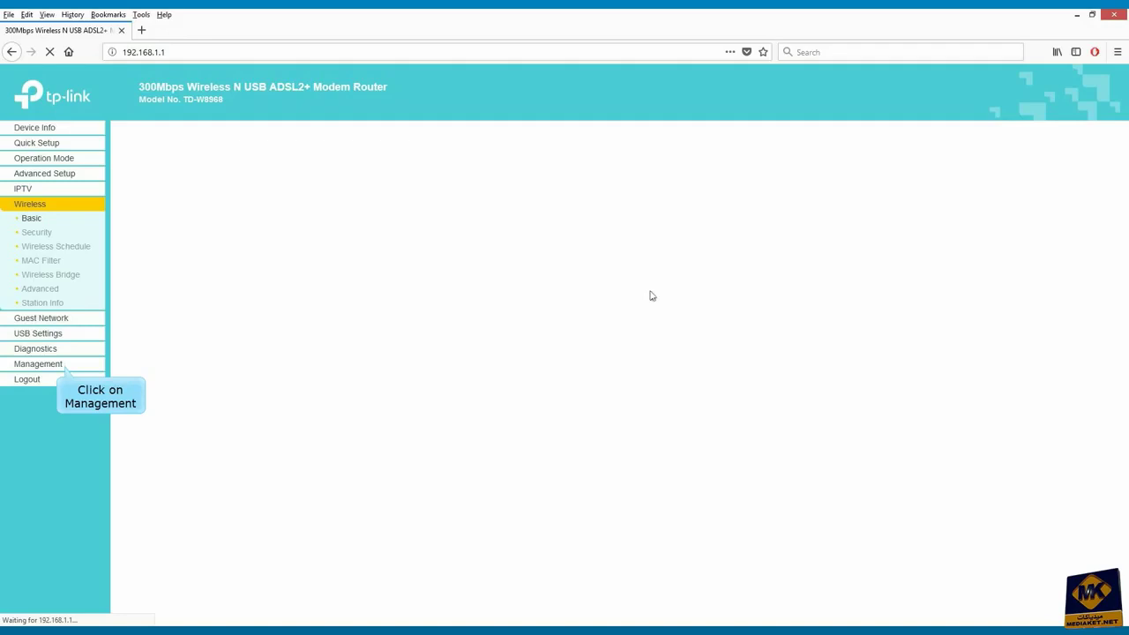
Under Management > Access Control > Passwords, enter the current admin password and a new one twice, then save
left_click(50, 370)
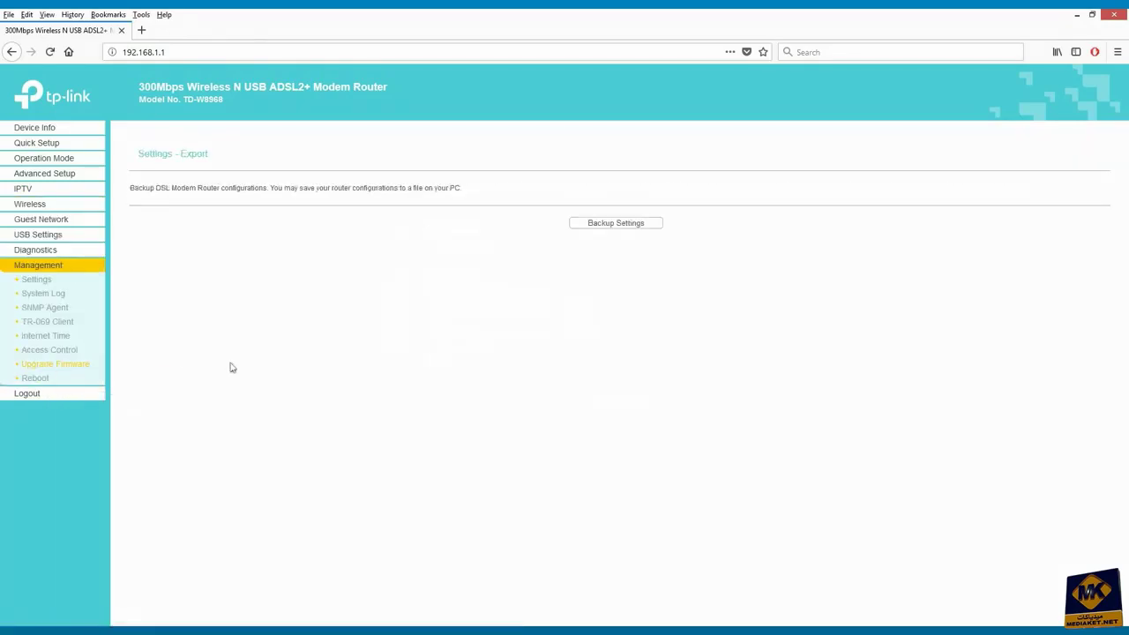
left_click(53, 350)
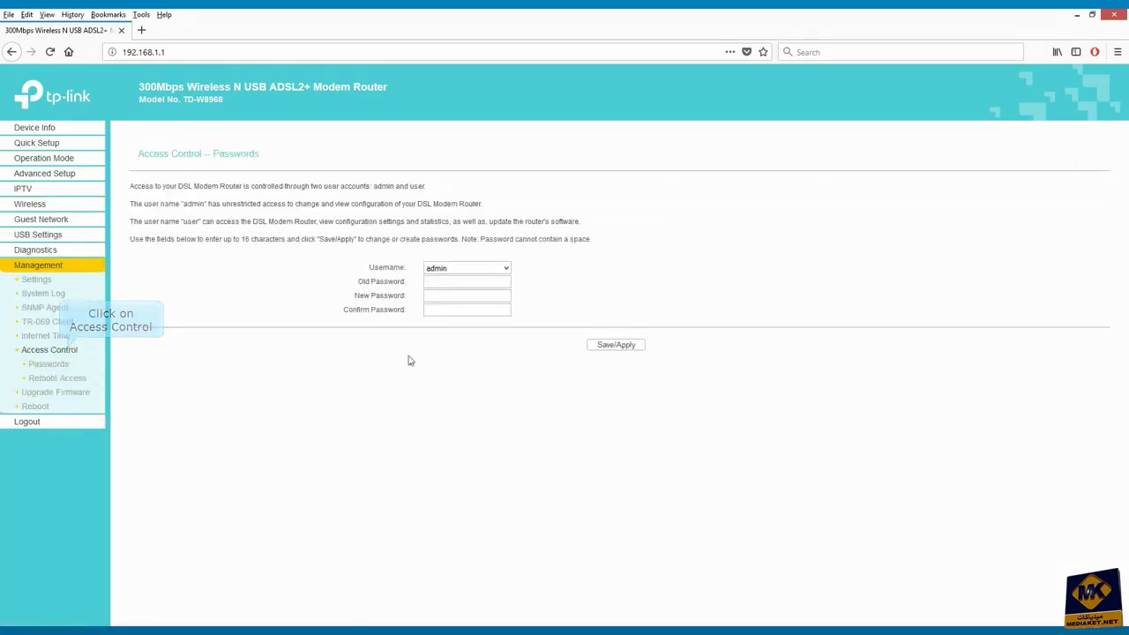
left_click(452, 282)
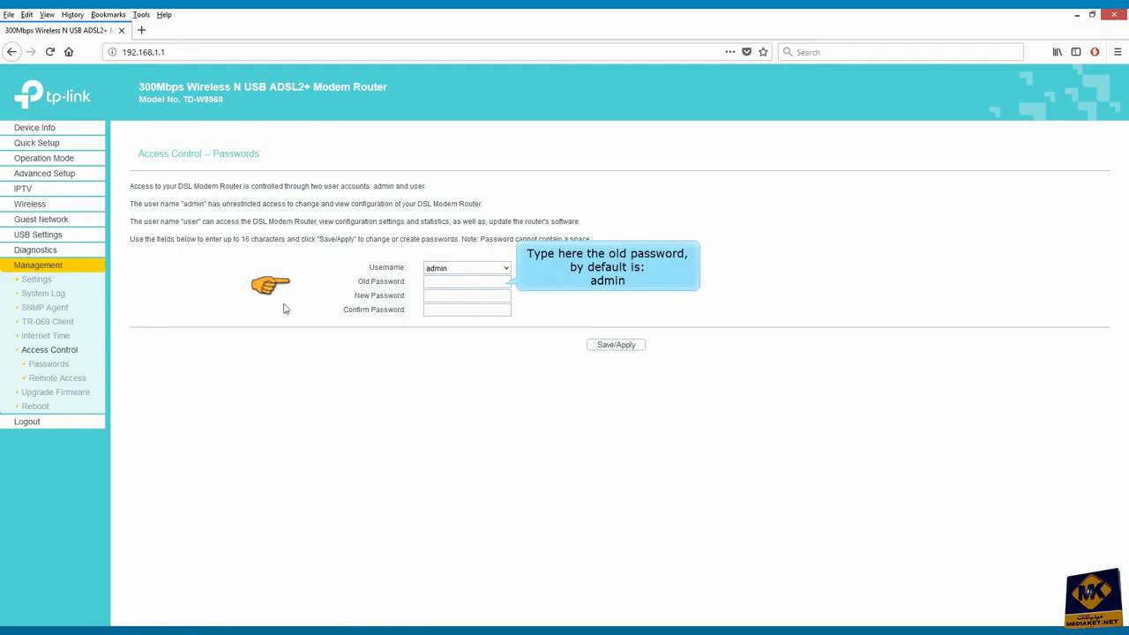
type("admi")
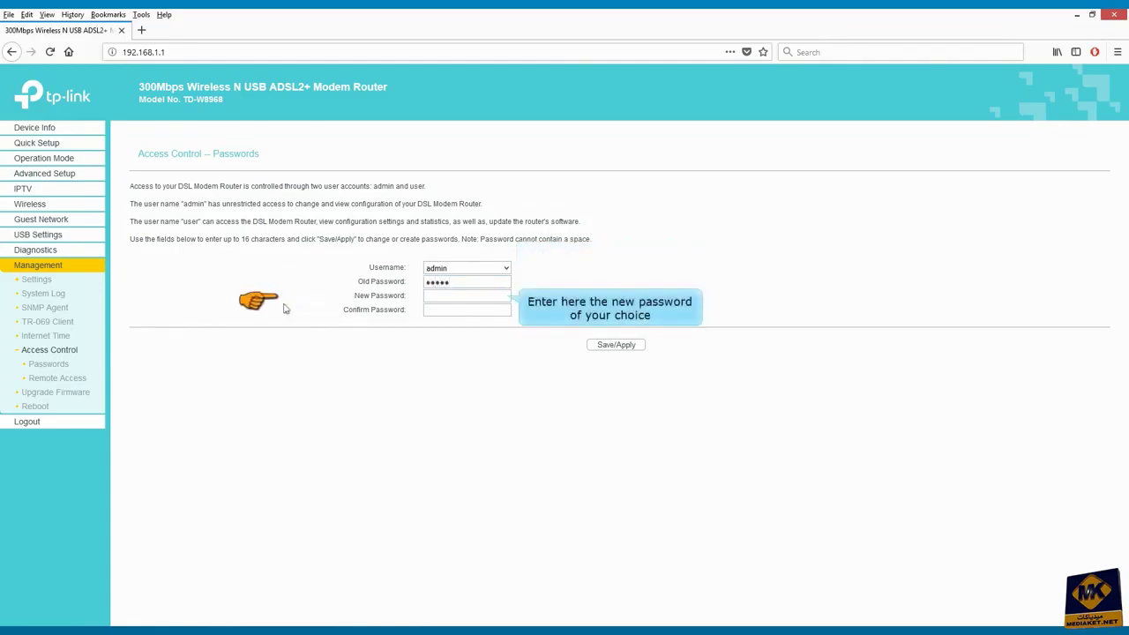
left_click(429, 302)
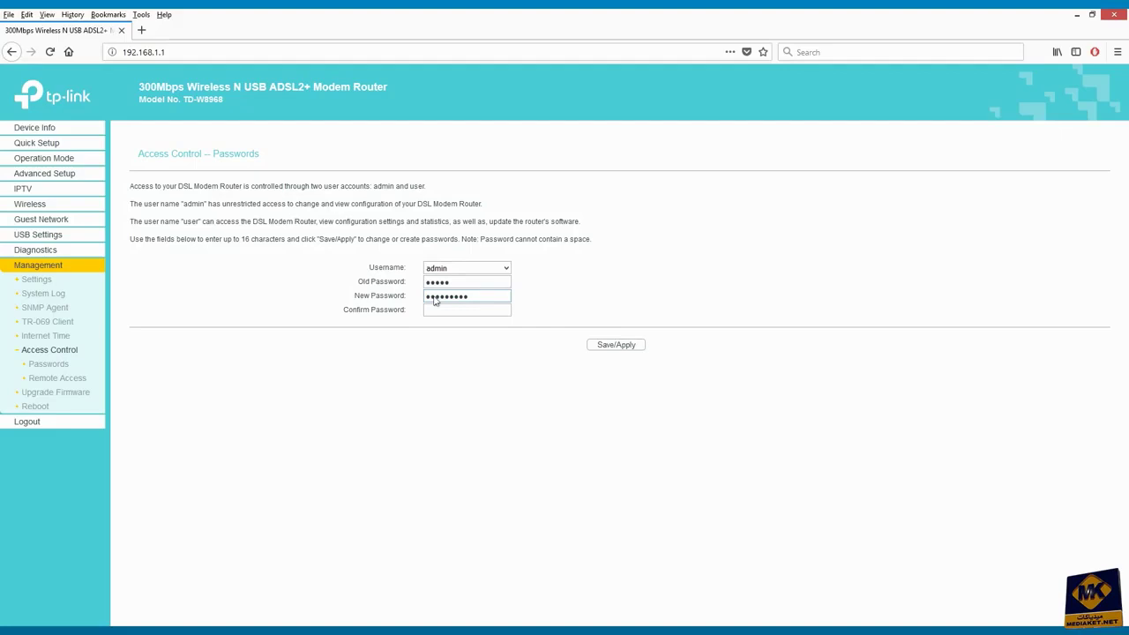
type("••")
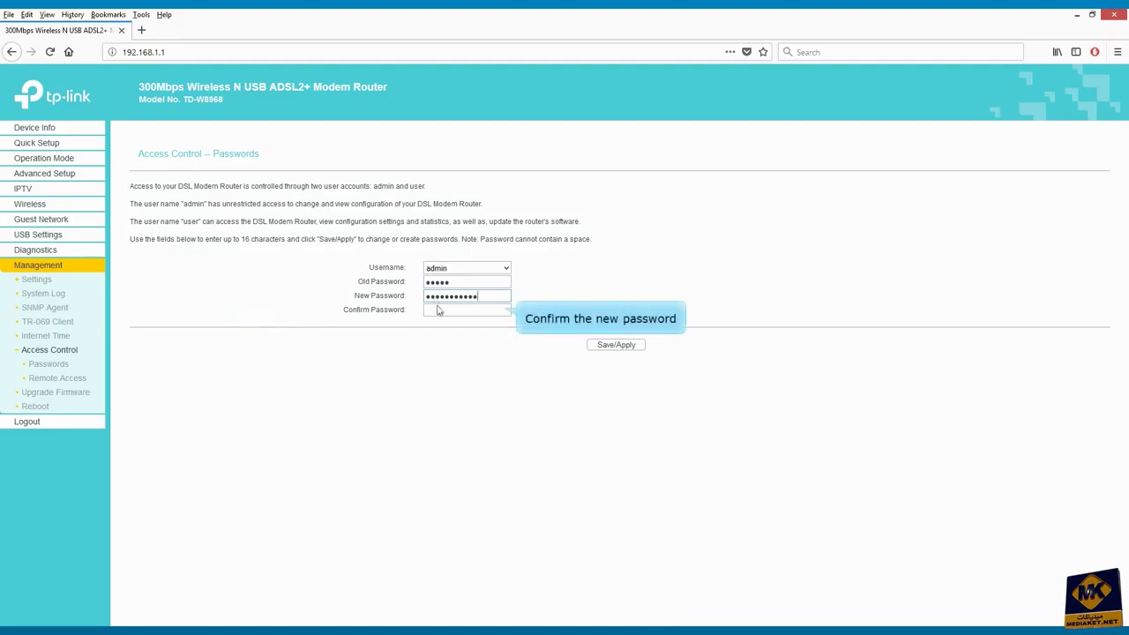
left_click(462, 314)
type("•••••••••")
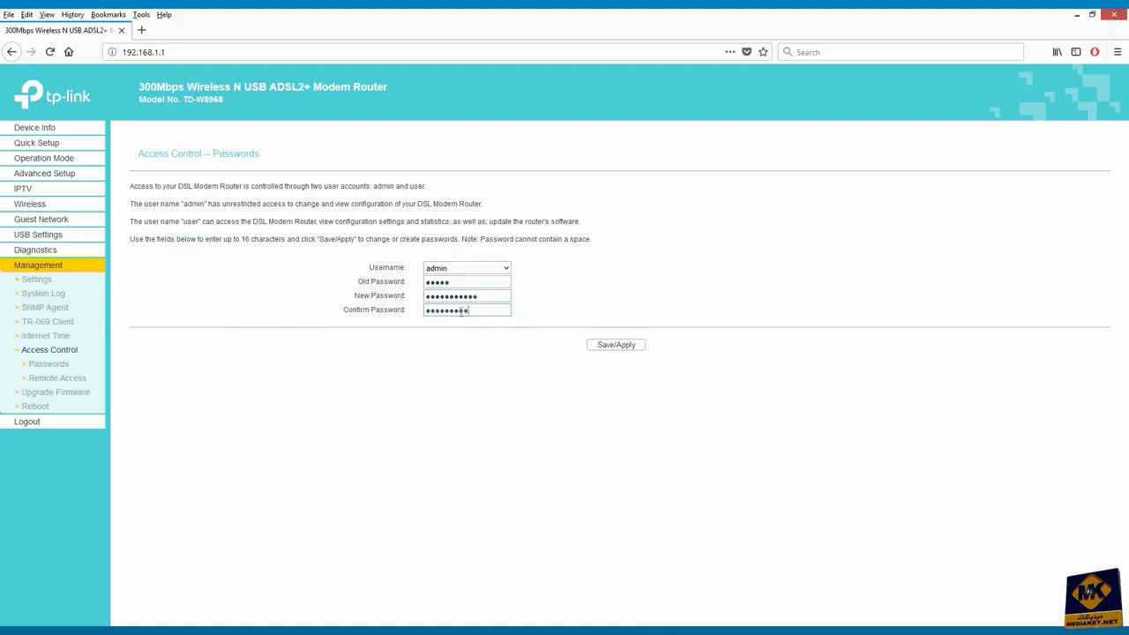
type("••")
left_click(616, 345)
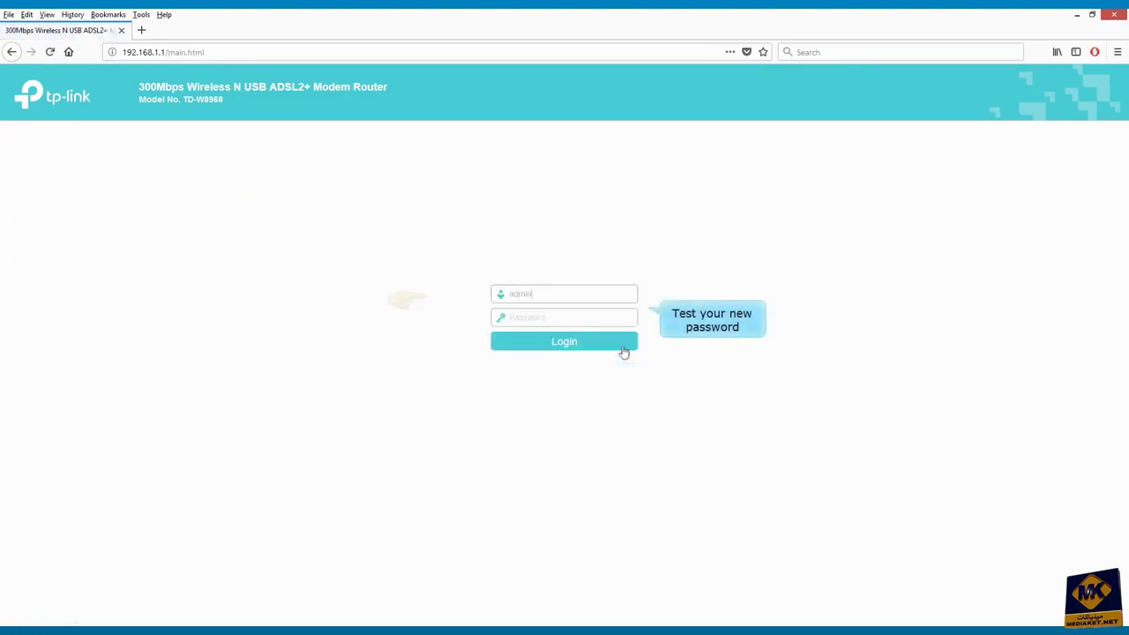
key("Tab")
type("•••••••••••")
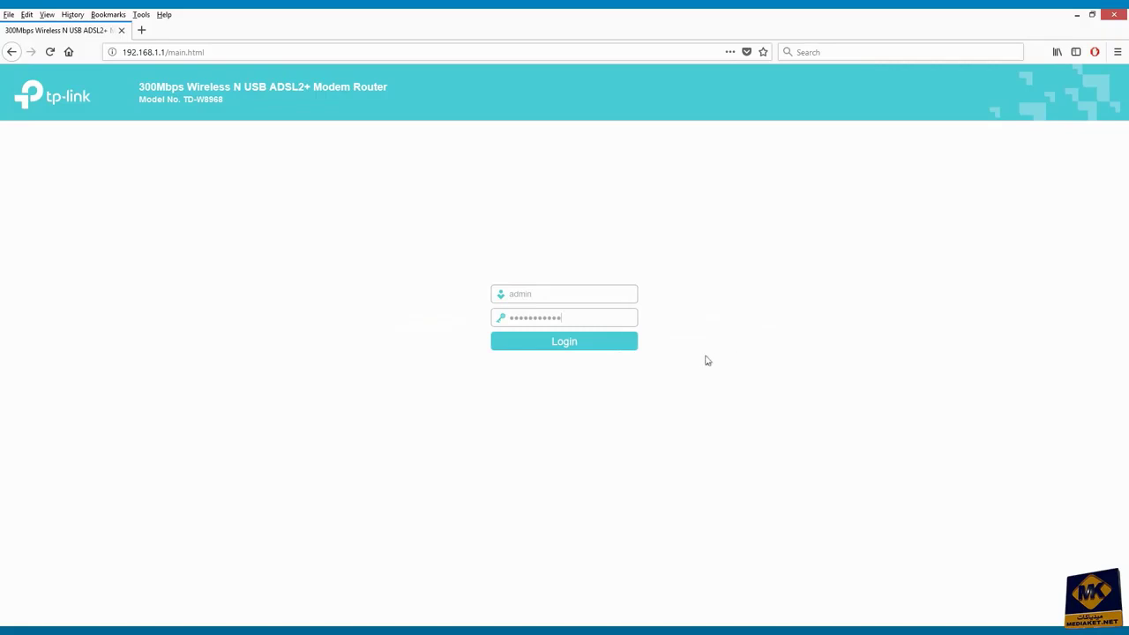
left_click(574, 348)
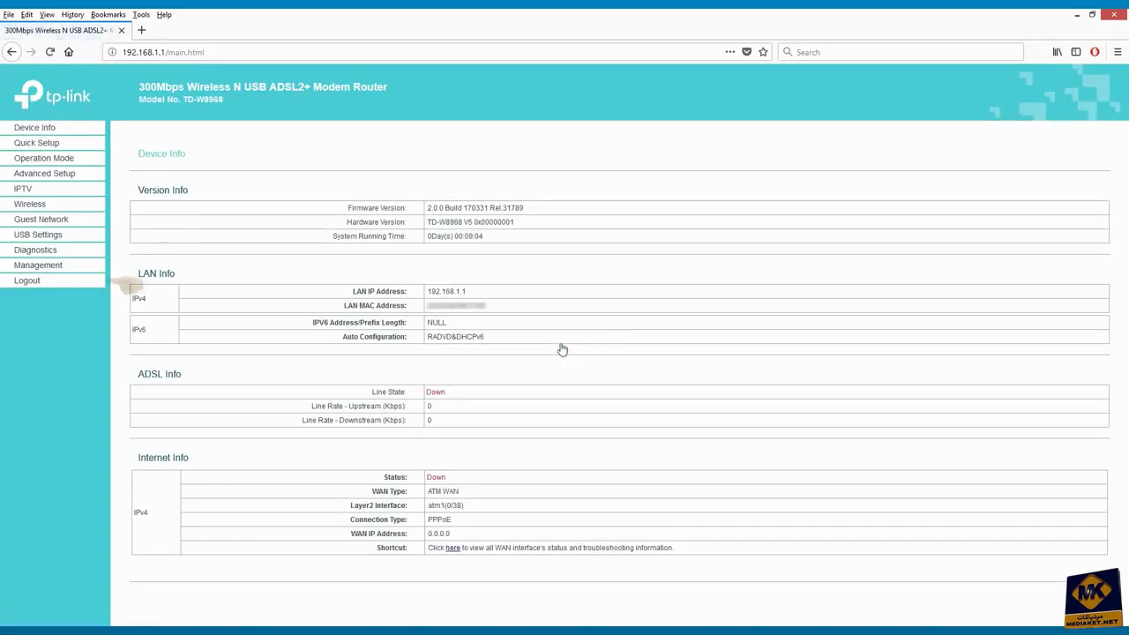
left_click(29, 281)
left_click(546, 291)
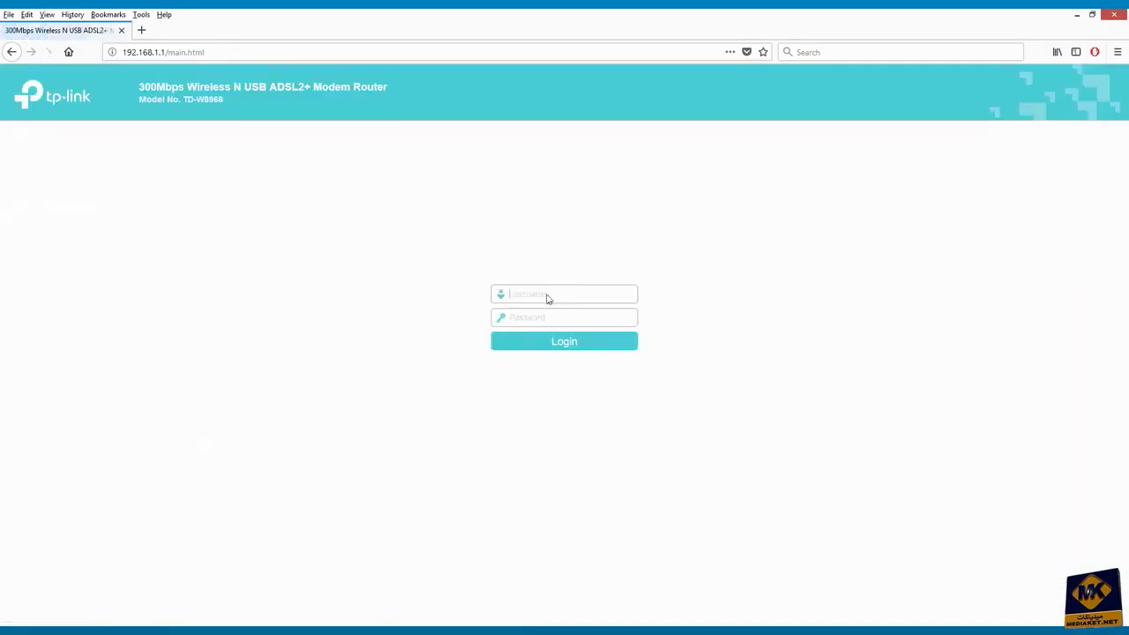